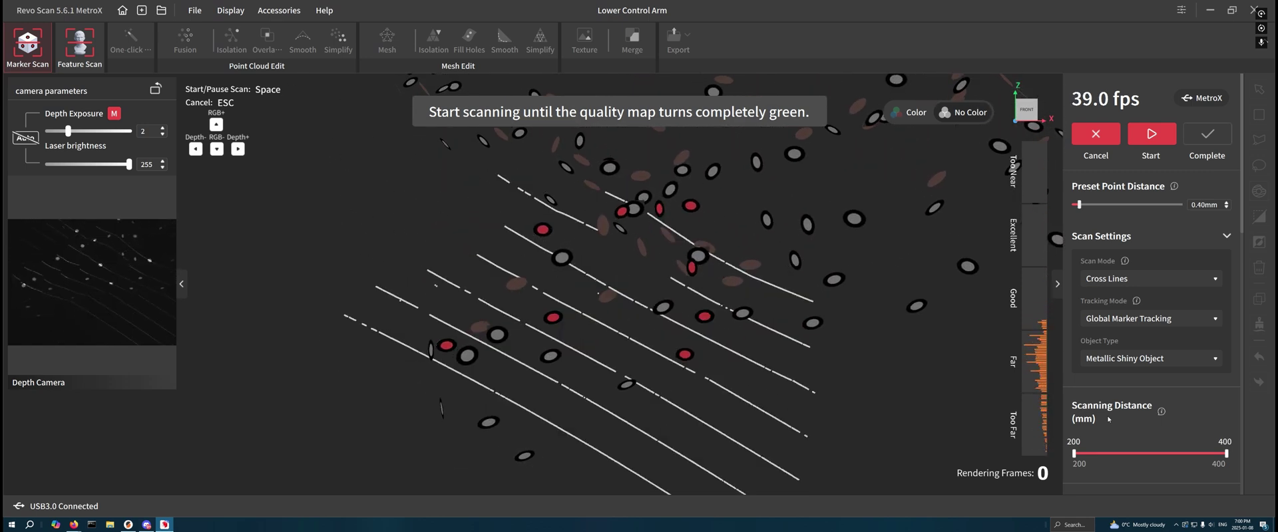
Start scanning the lower control arm as scan 0108_01
key(space)
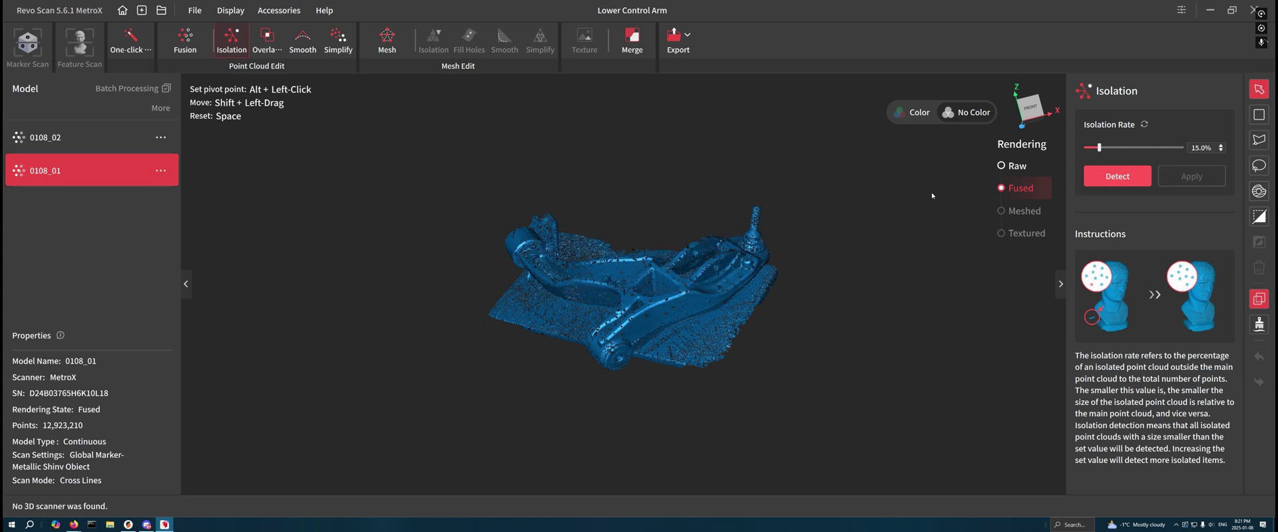
Apply the 15% isolation, then polygon-select and delete the stray plane beneath 0108_01
click(1184, 177)
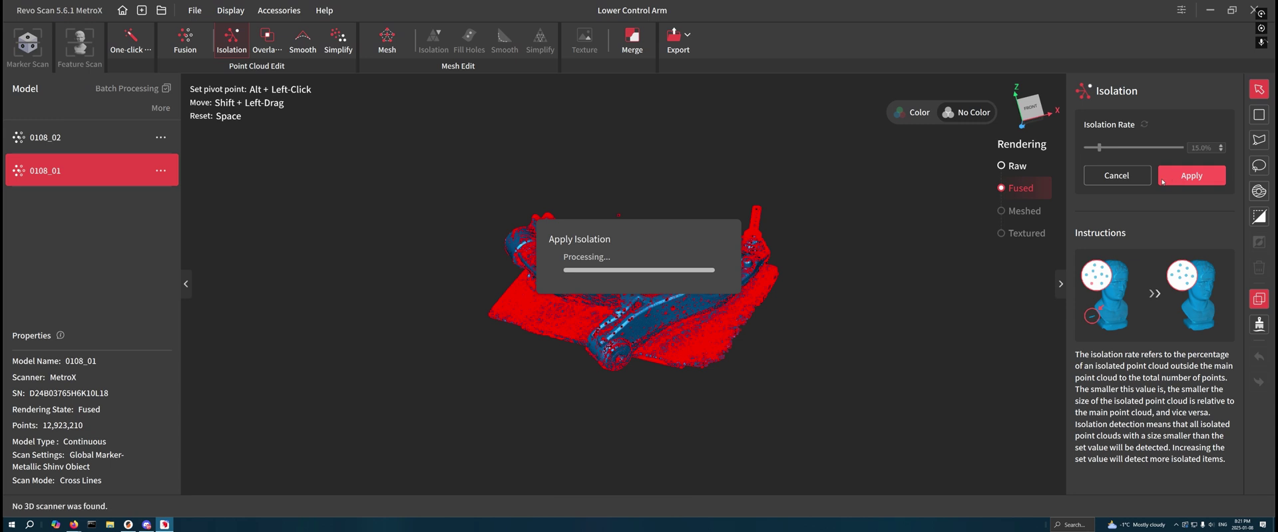
drag(664, 415, 539, 233)
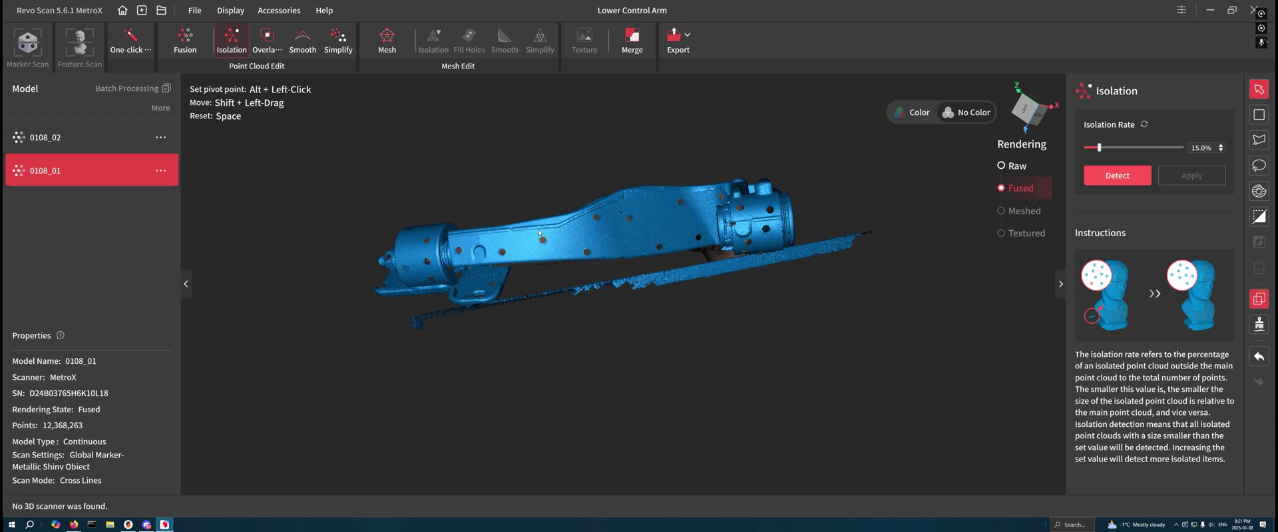
click(1257, 139)
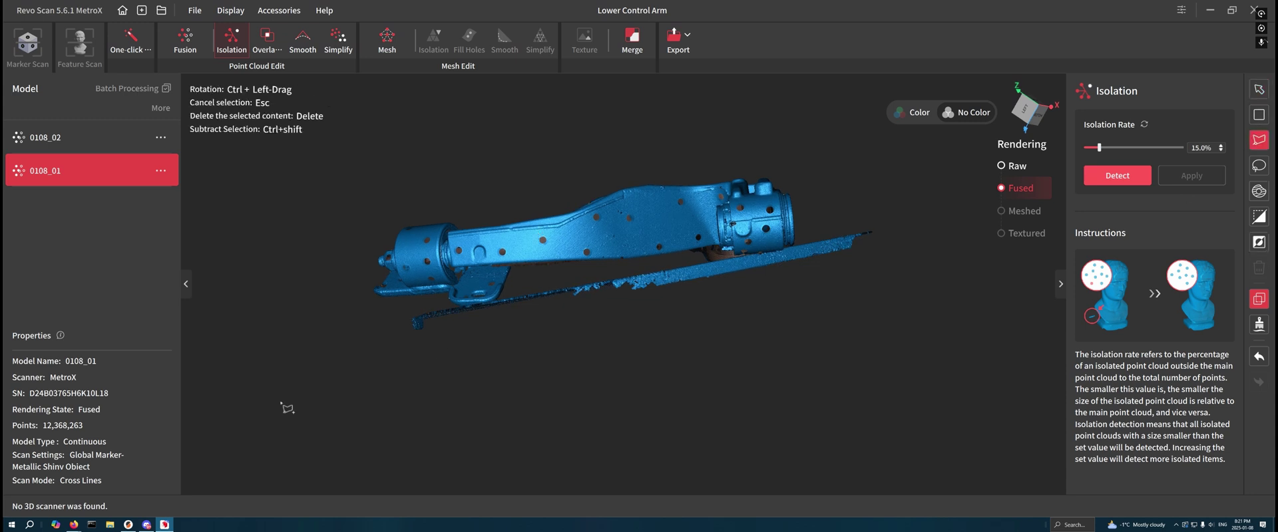
click(410, 326)
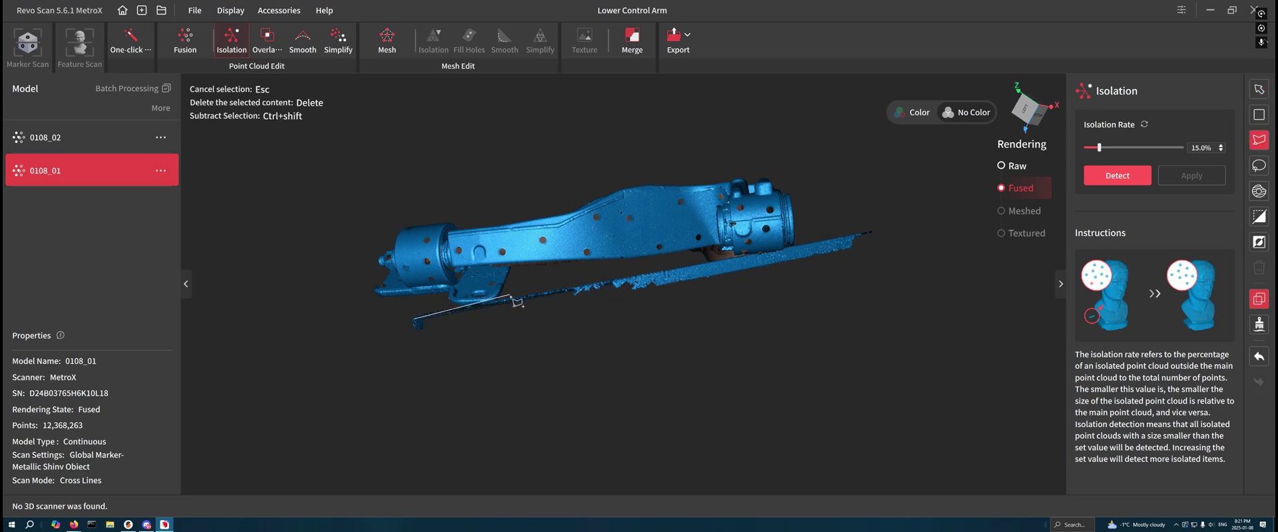
click(929, 215)
click(872, 298)
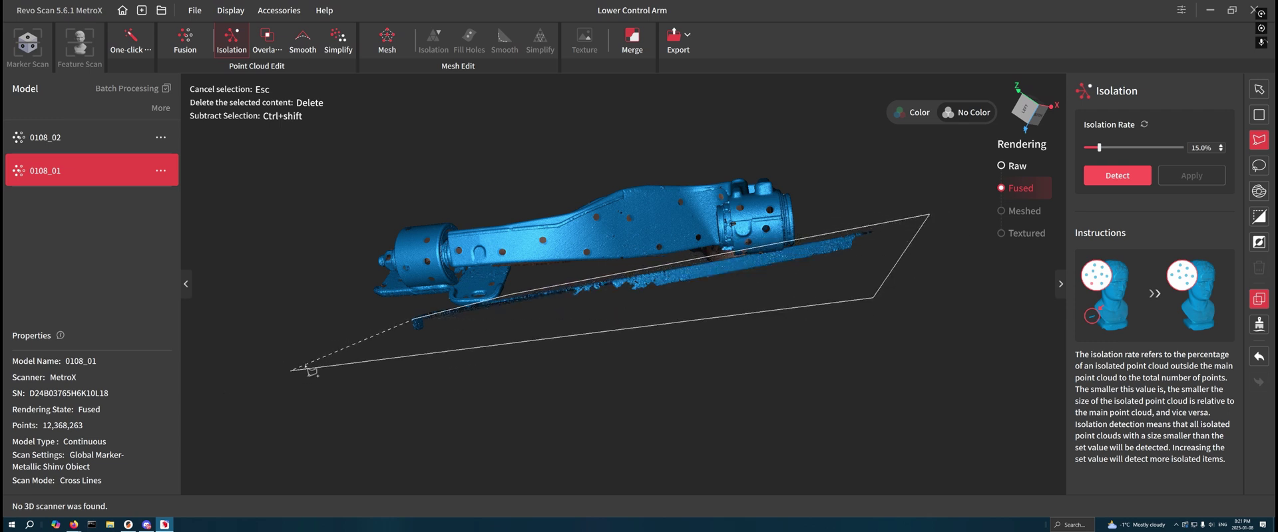
double_click(318, 357)
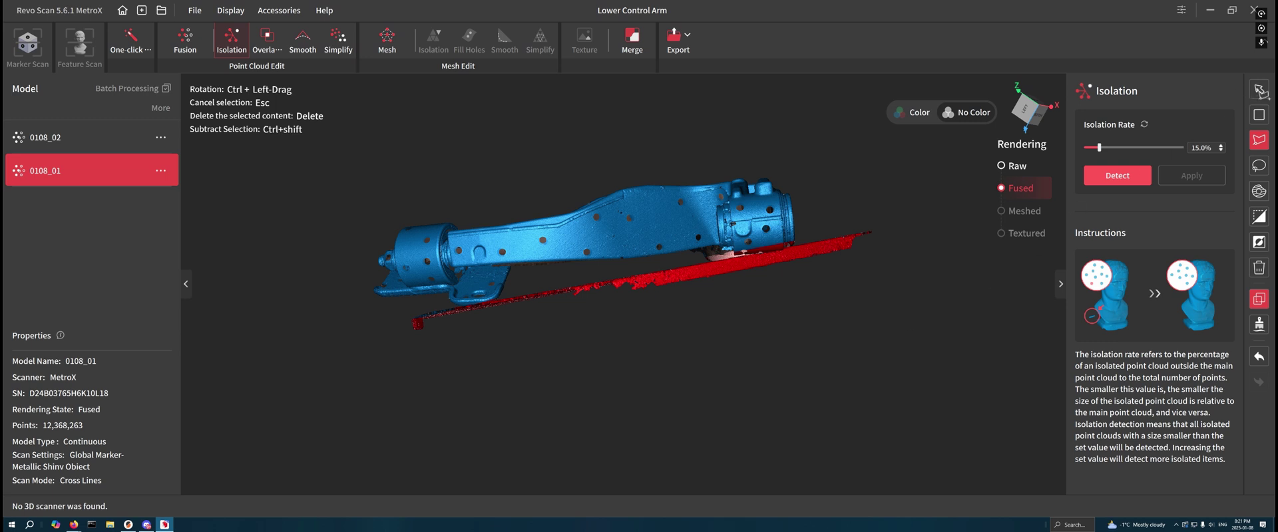
key(Delete)
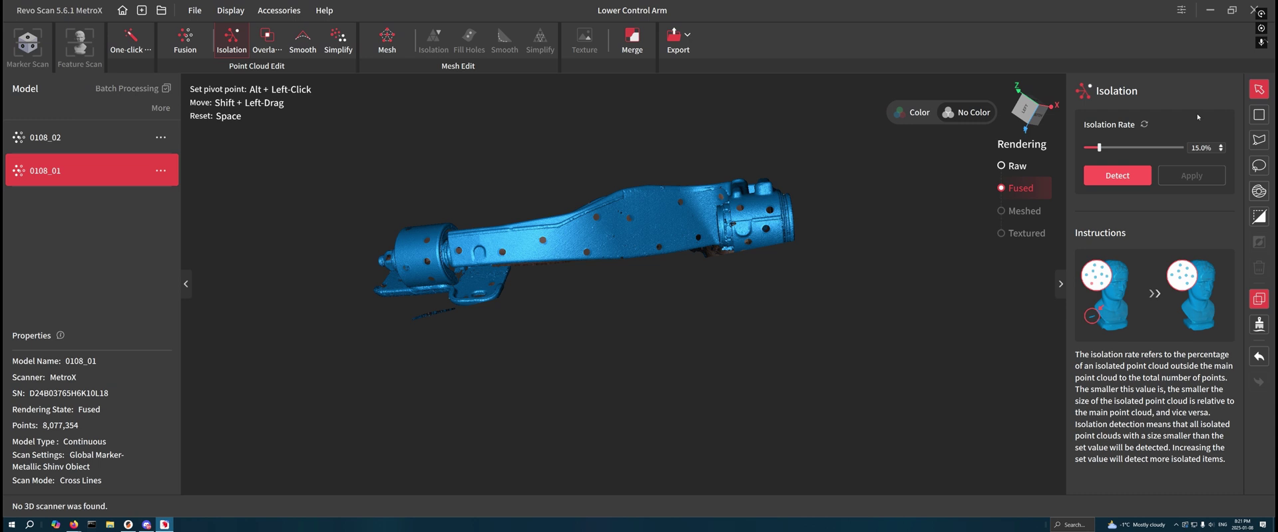
Orbit and zoom in to inspect the cleaned control arm
scroll(599, 280, up, 5)
drag(599, 279, 902, 446)
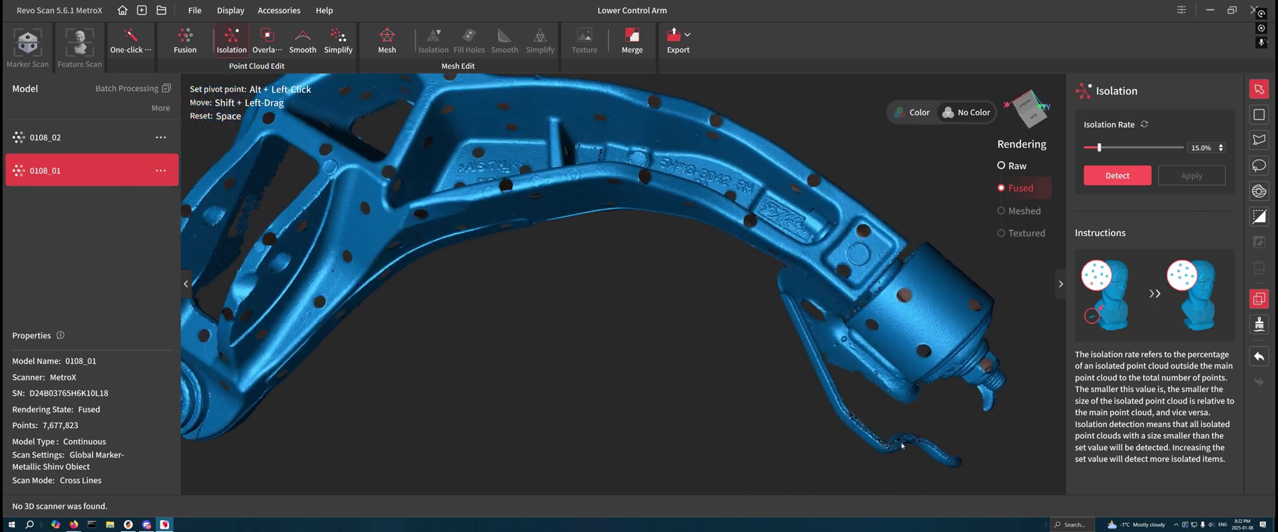
scroll(447, 270, up, 6)
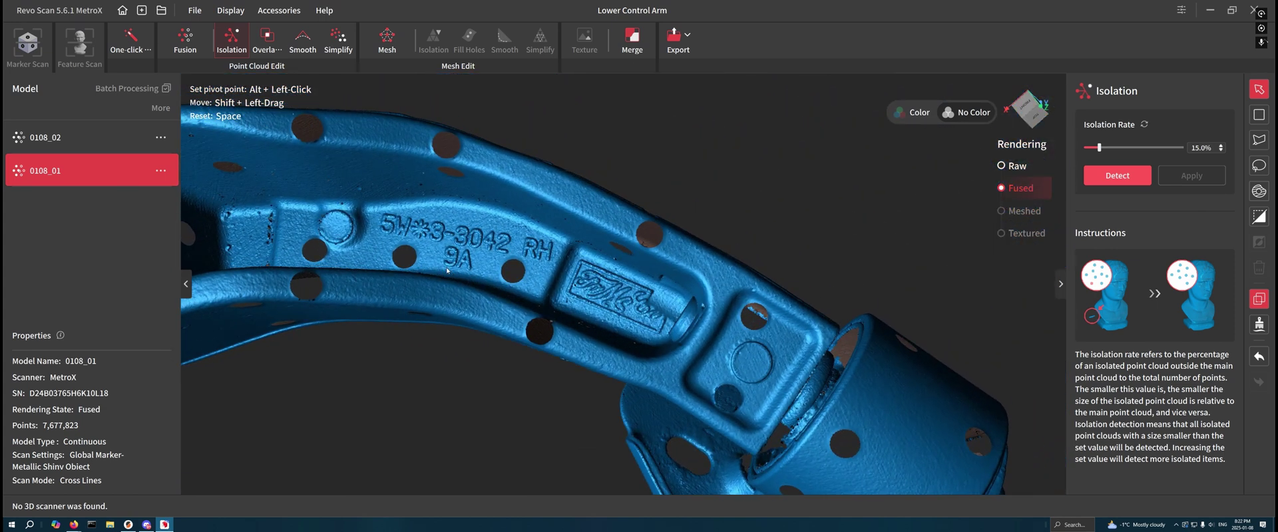
scroll(447, 270, up, 5)
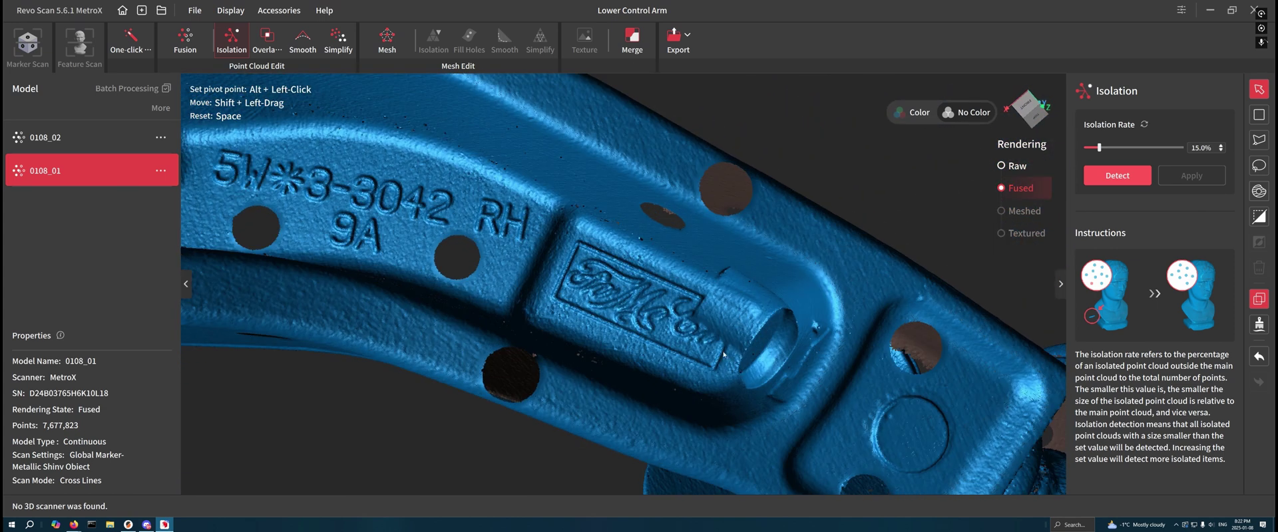
scroll(722, 357, down, 5)
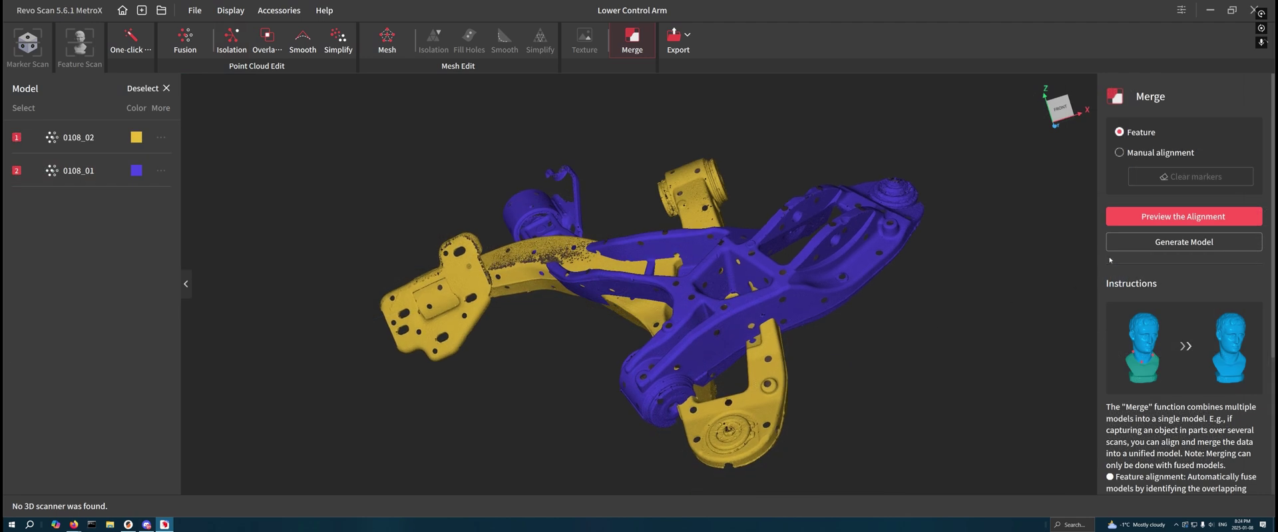
Preview the automatic alignment of 0108_02 and 0108_01, rotating the control arm to inspect it
click(1178, 218)
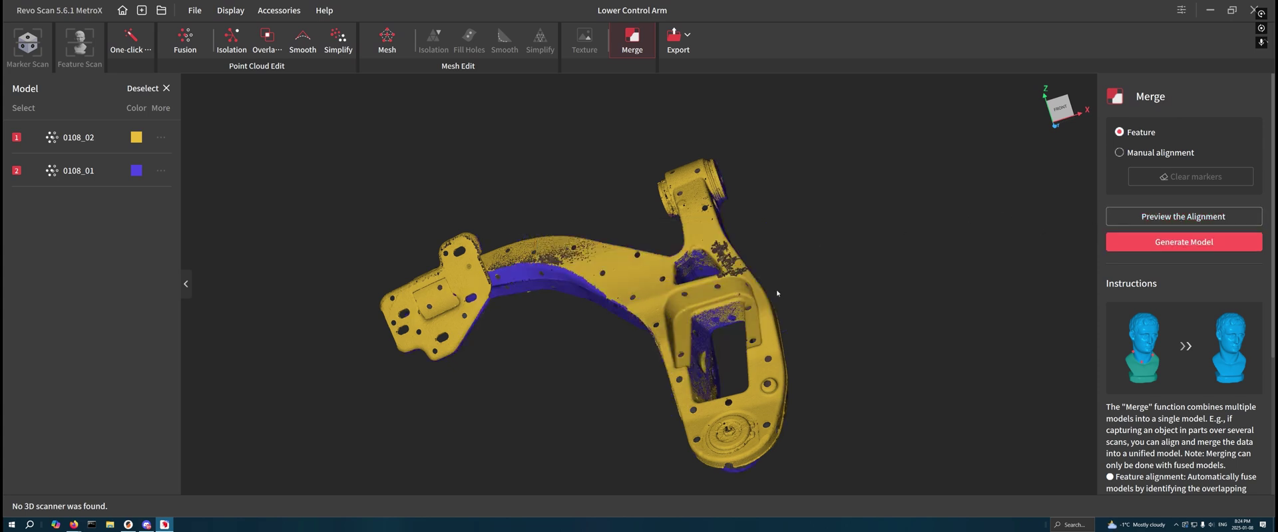
drag(776, 293, 652, 351)
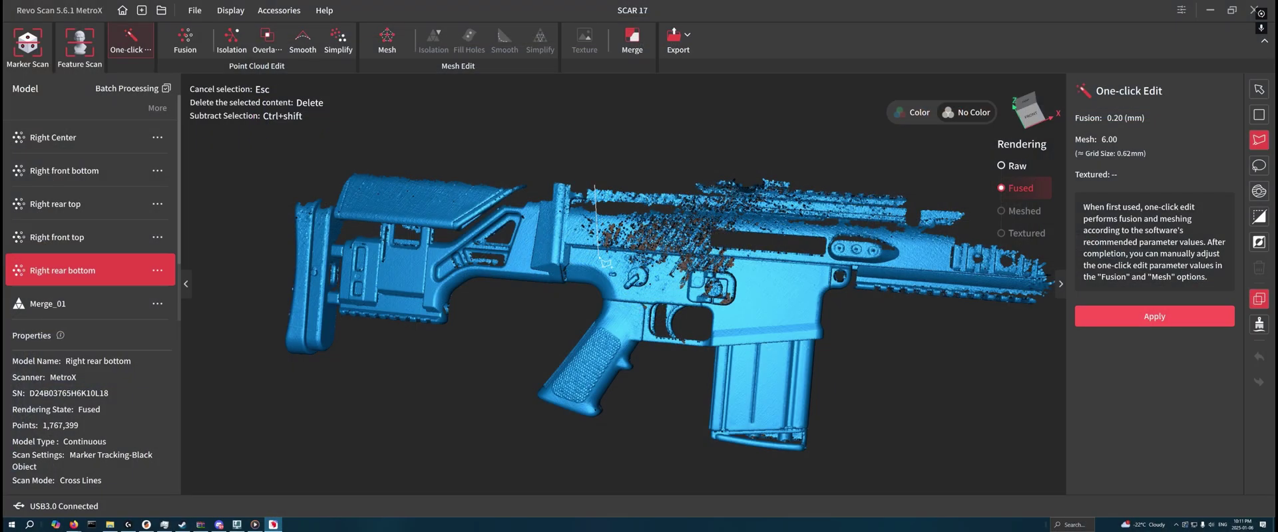
Delete the noisy receiver points in Right rear bottom and start a merge with Right Center as Model_01
click(734, 306)
click(751, 250)
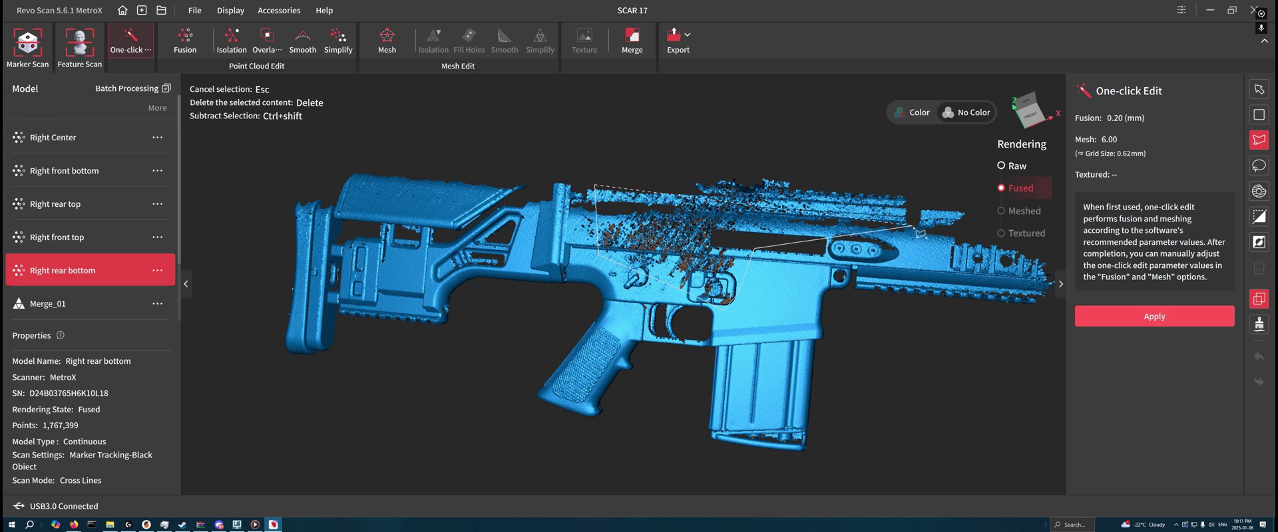
click(920, 231)
double_click(767, 172)
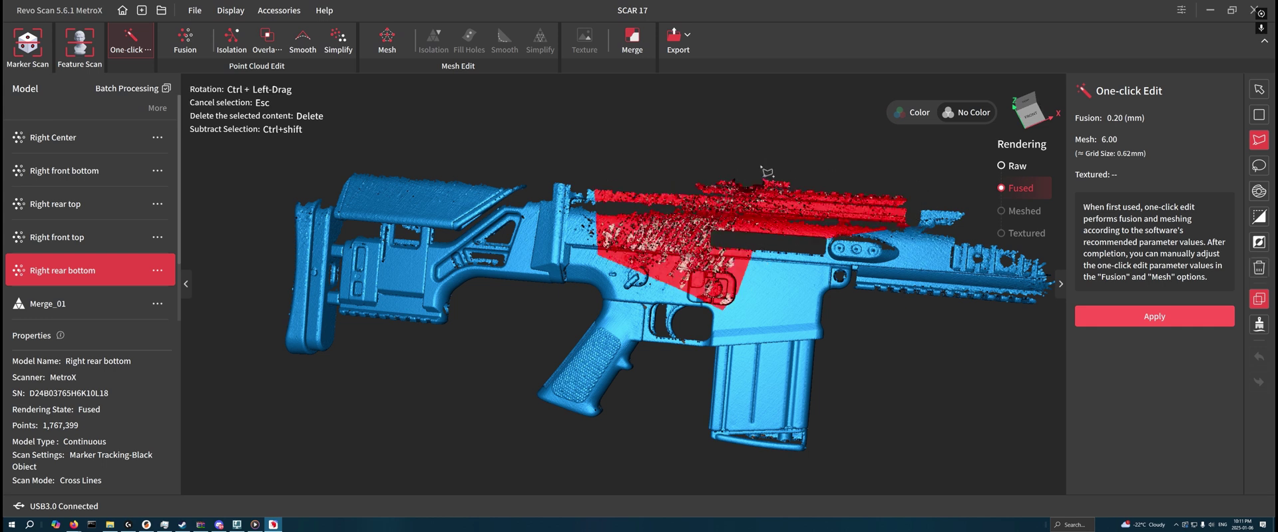
key(Delete)
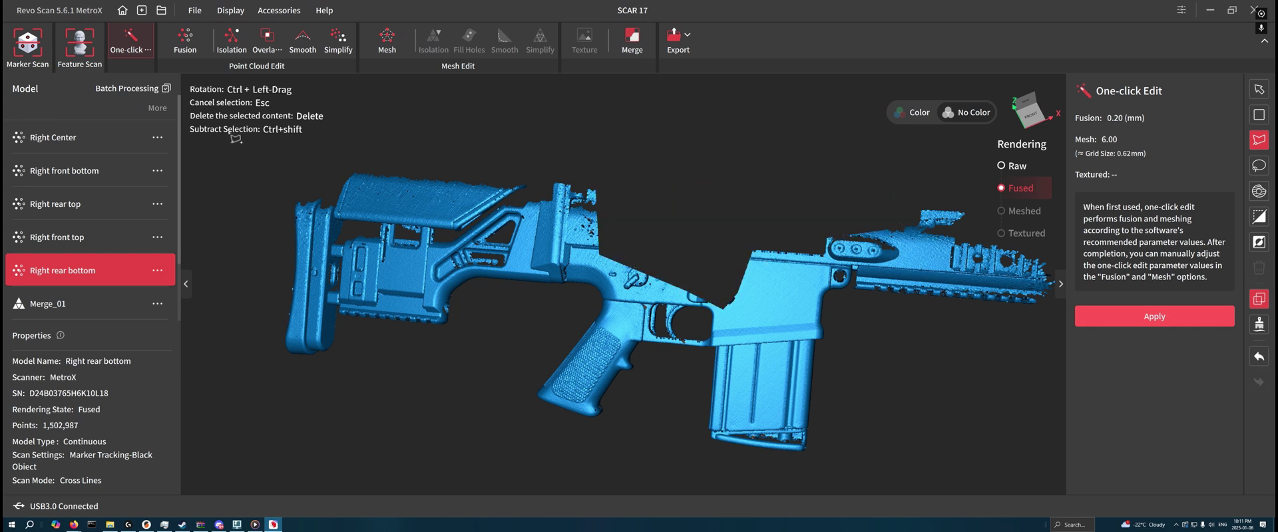
click(617, 49)
click(566, 253)
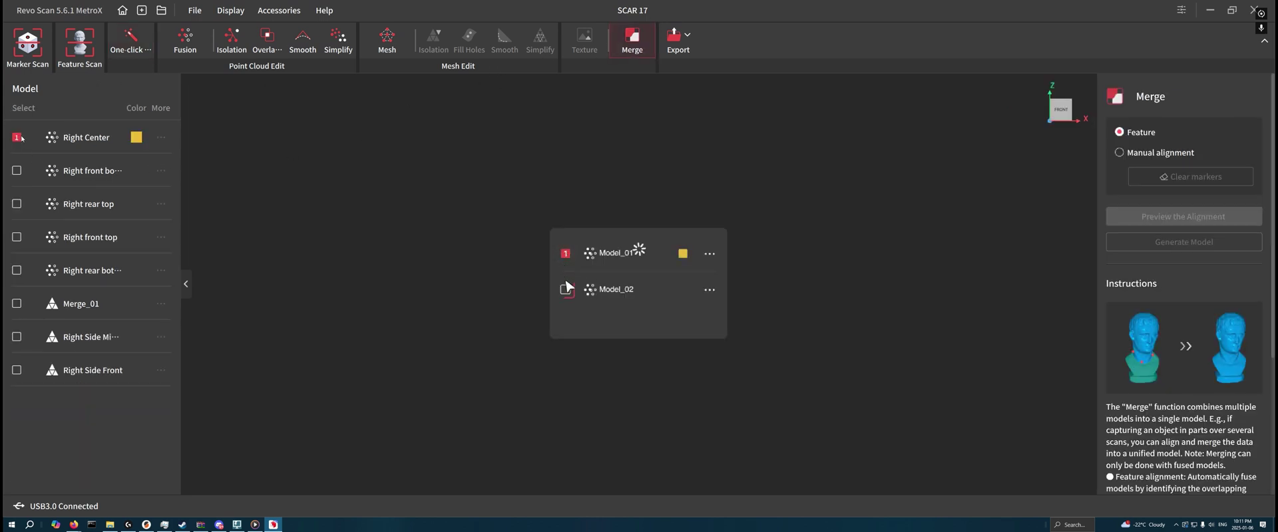
Add Right front bottom, Right rear top, Right front top and Right rear bottom, then preview the five-scan alignment
click(16, 171)
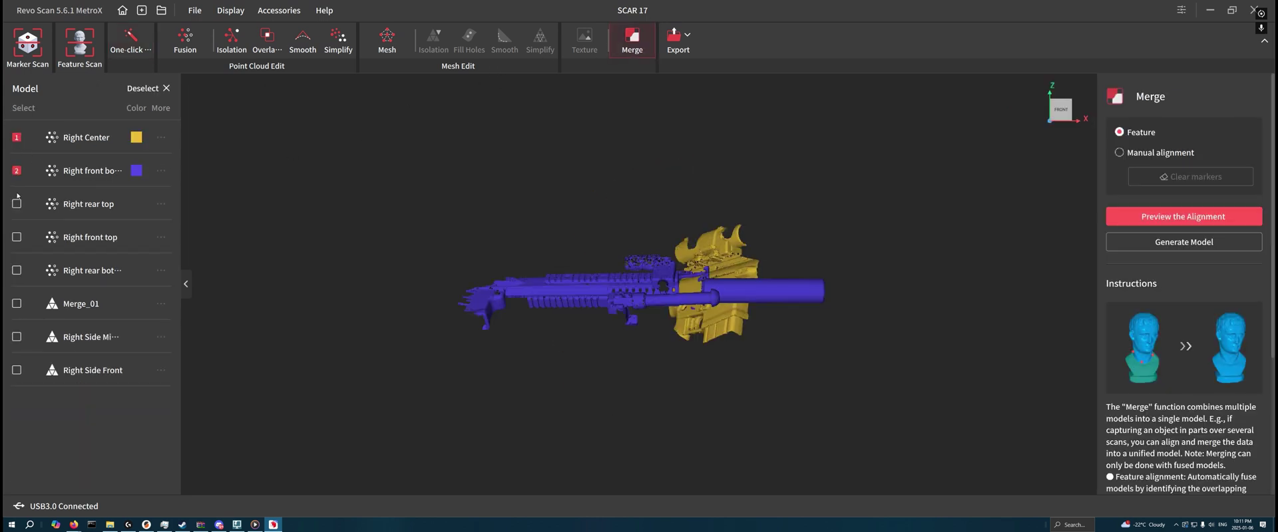
click(17, 200)
click(19, 238)
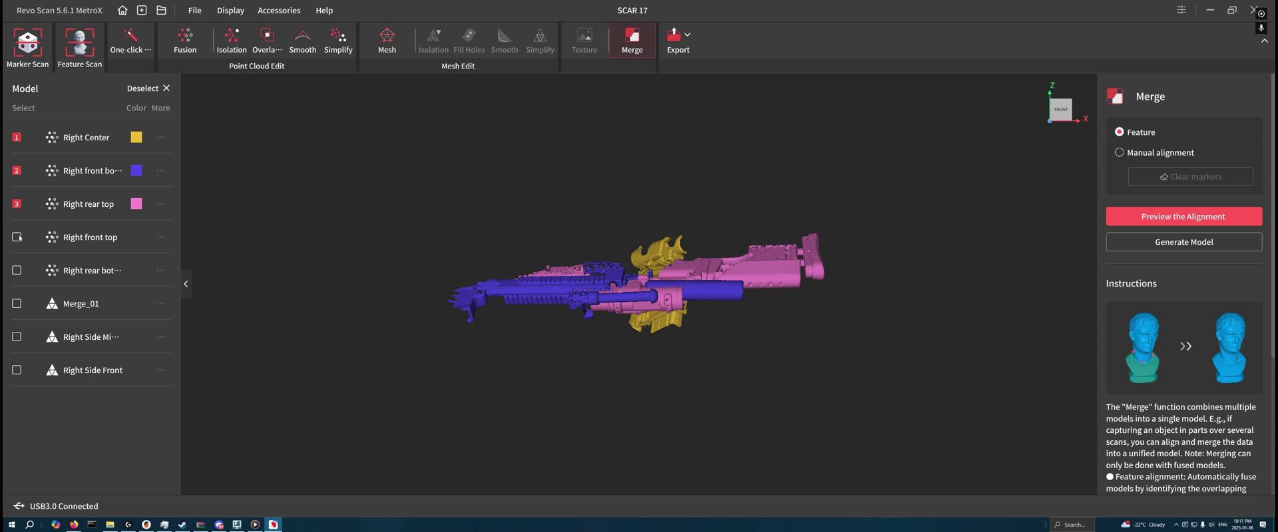
click(17, 270)
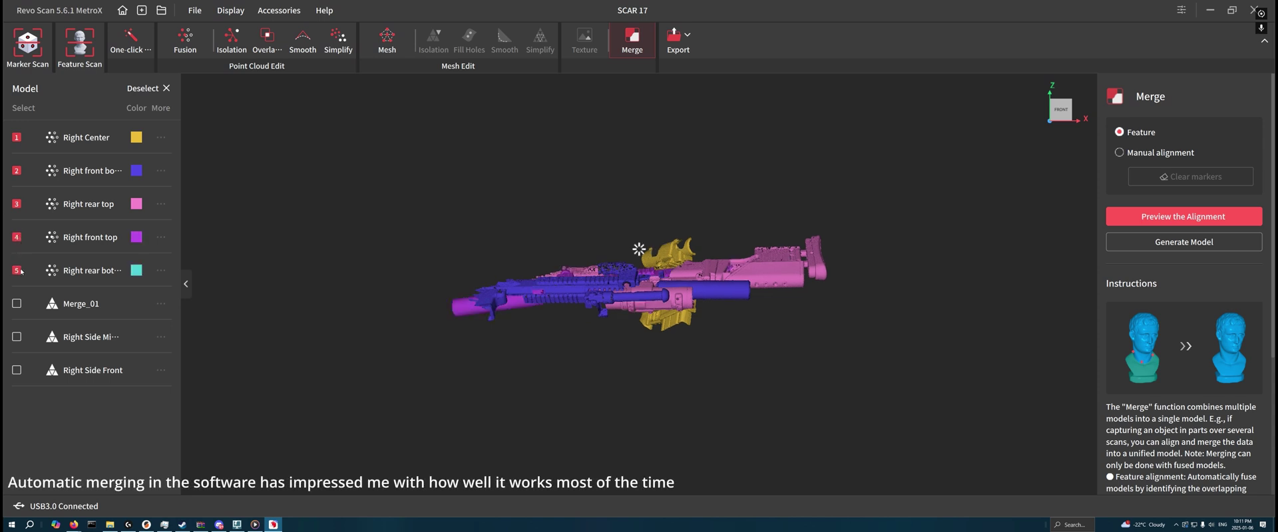
click(1151, 222)
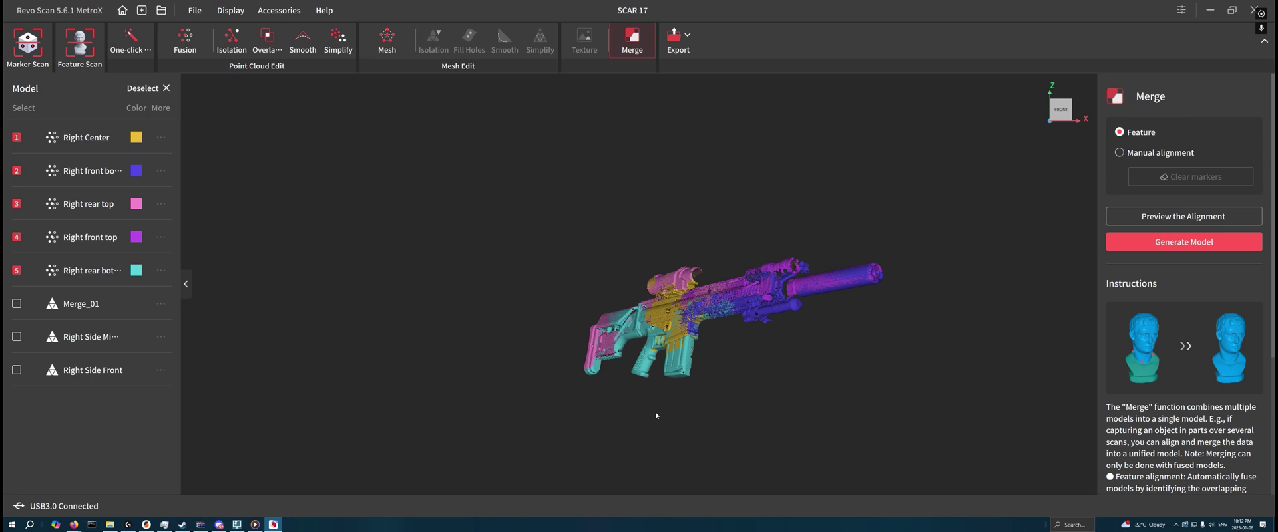
Orbit the merged rifle to a level side view, open Isolation, and rotate to show the stock
drag(661, 409, 848, 283)
scroll(831, 243, up, 3)
scroll(831, 242, up, 6)
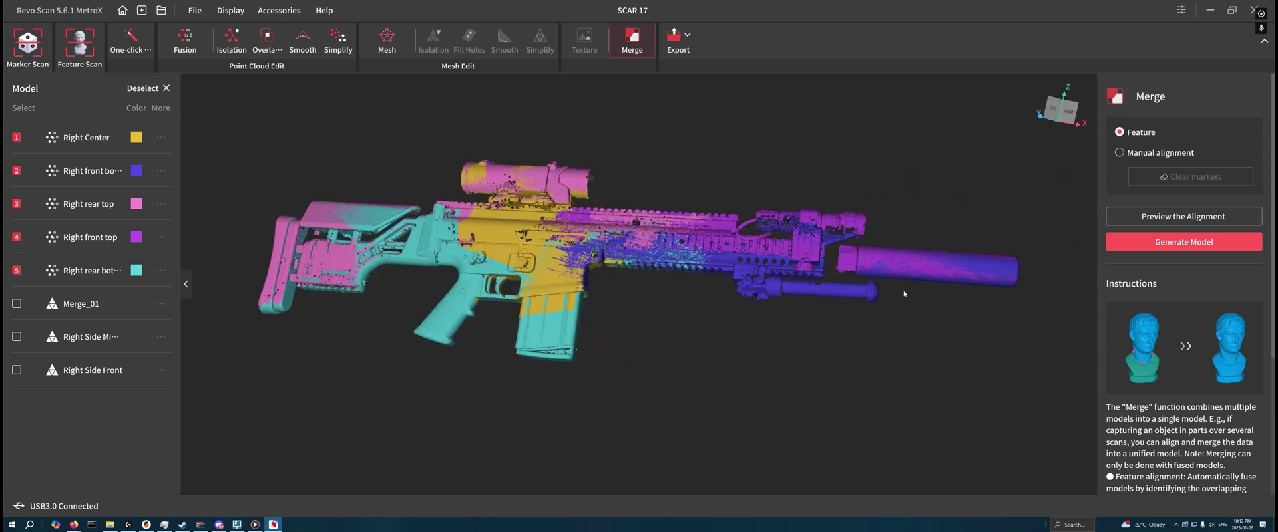
drag(493, 268, 673, 266)
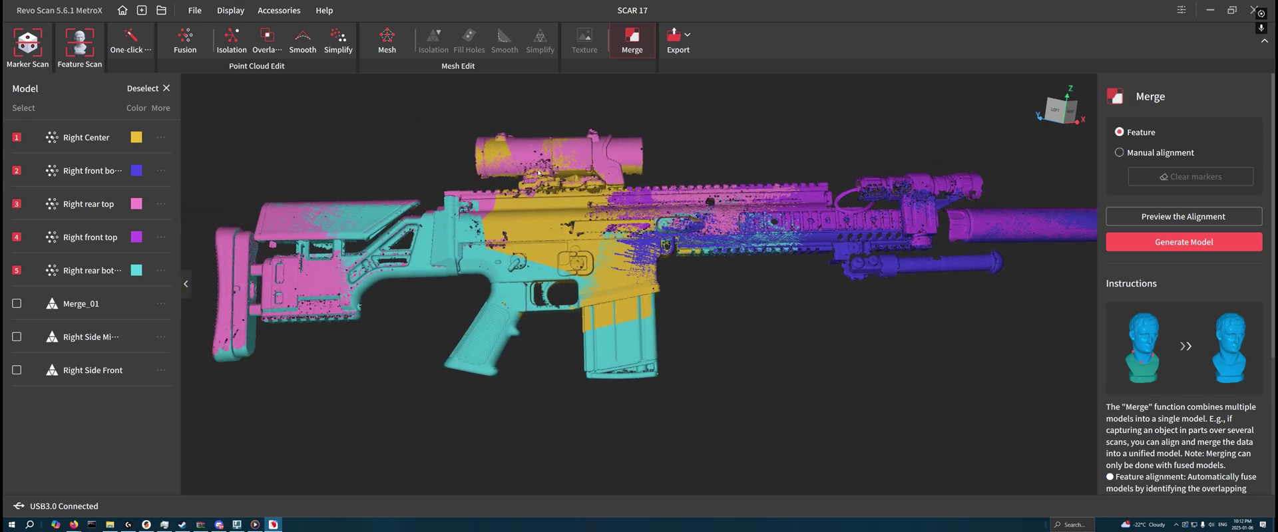
click(231, 40)
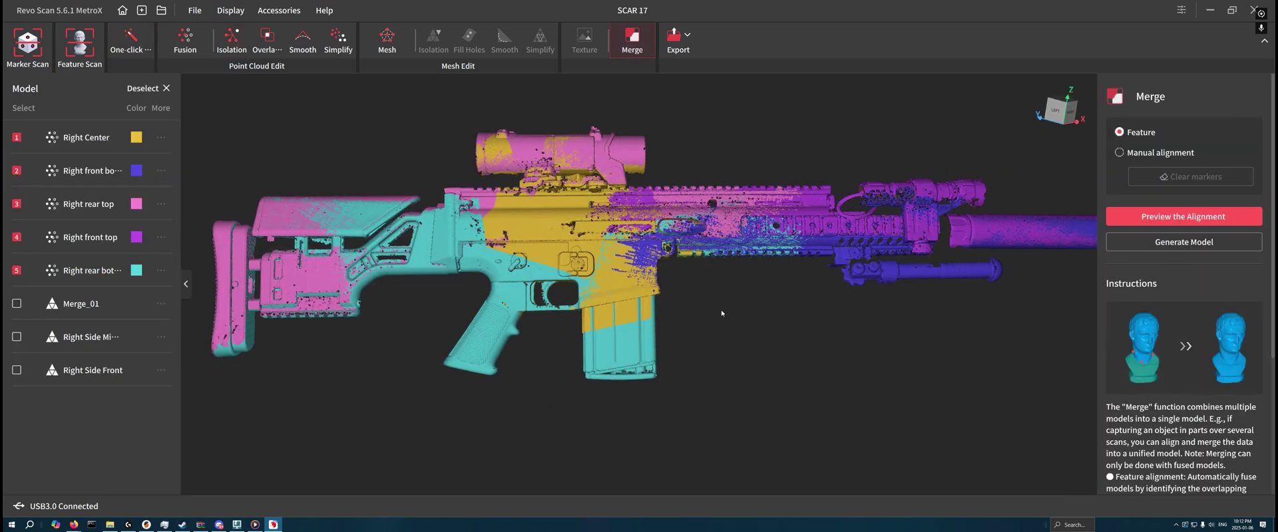
drag(564, 297, 653, 167)
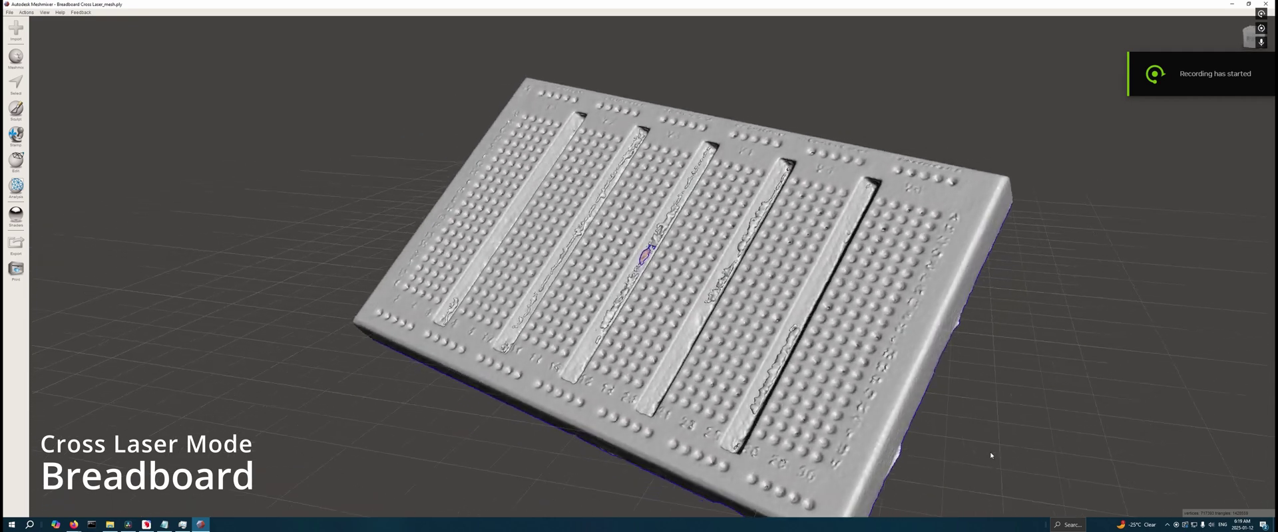
Orbit and zoom around the Breadboard Parallel Laser mesh, checking its right edge and hole rows
right_drag(990, 456, 626, 375)
scroll(609, 356, up, 4)
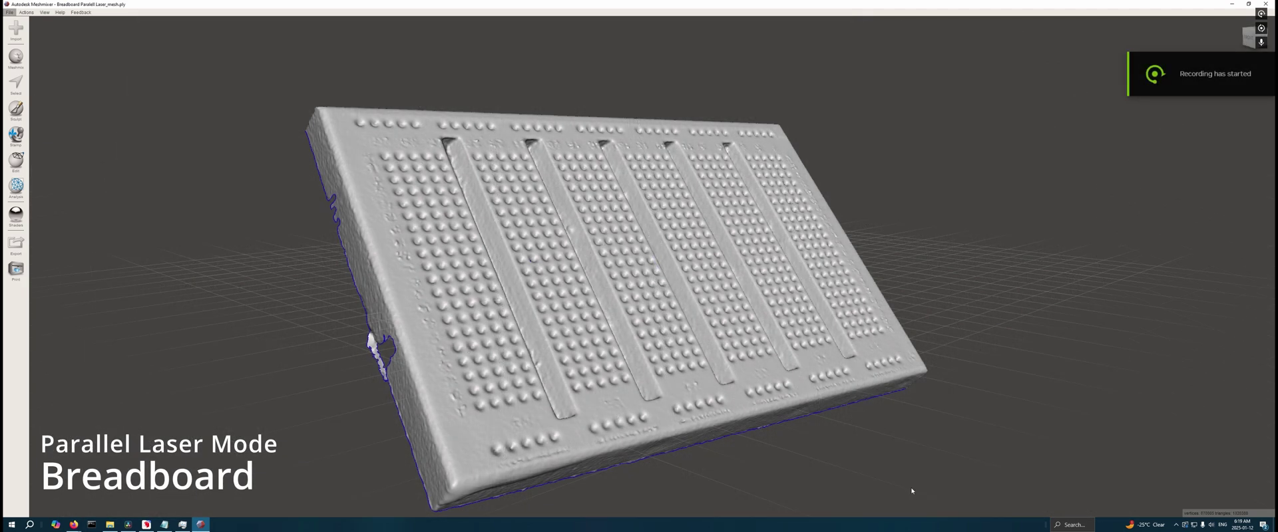
mouse_move(912, 491)
right_down()
mouse_move(788, 490)
mouse_move(893, 502)
mouse_move(925, 476)
right_up()
scroll(865, 452, up, 6)
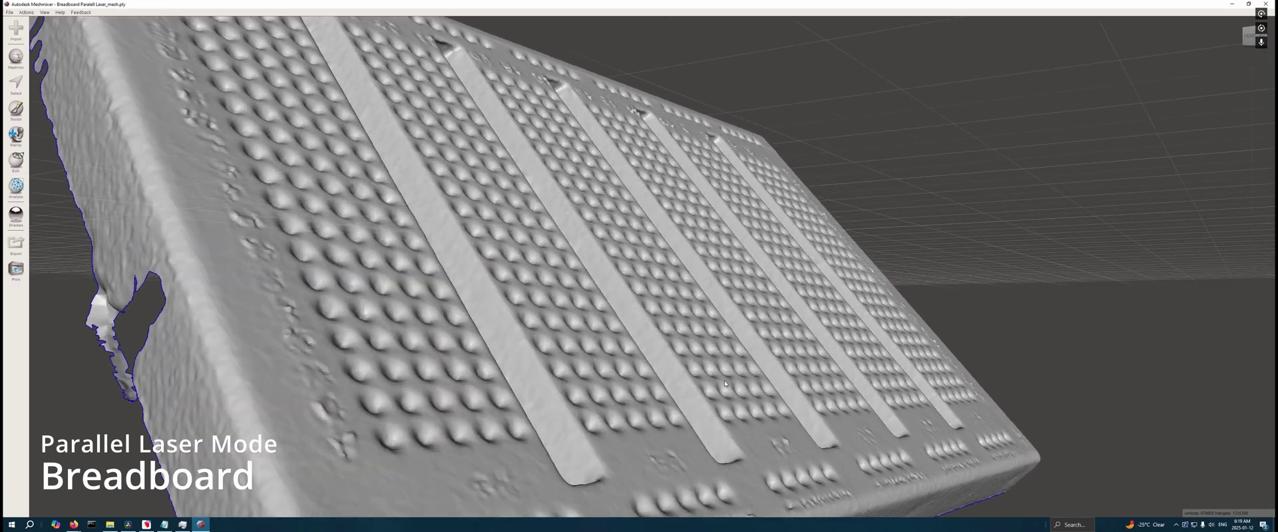
right_drag(725, 384, 780, 413)
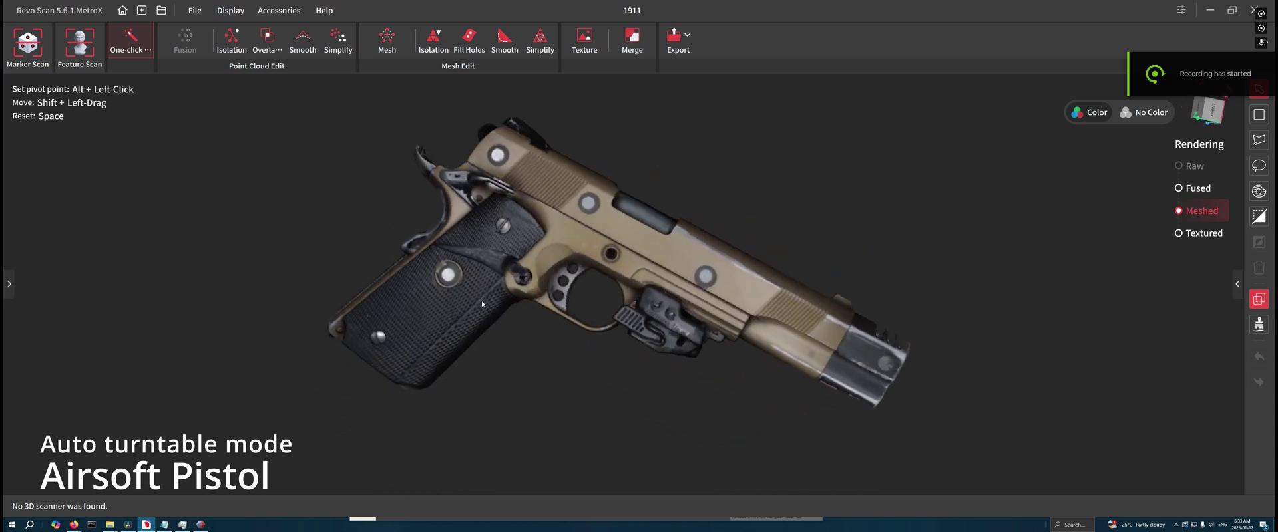
Switch the airsoft pistol scan to Textured rendering
click(1201, 235)
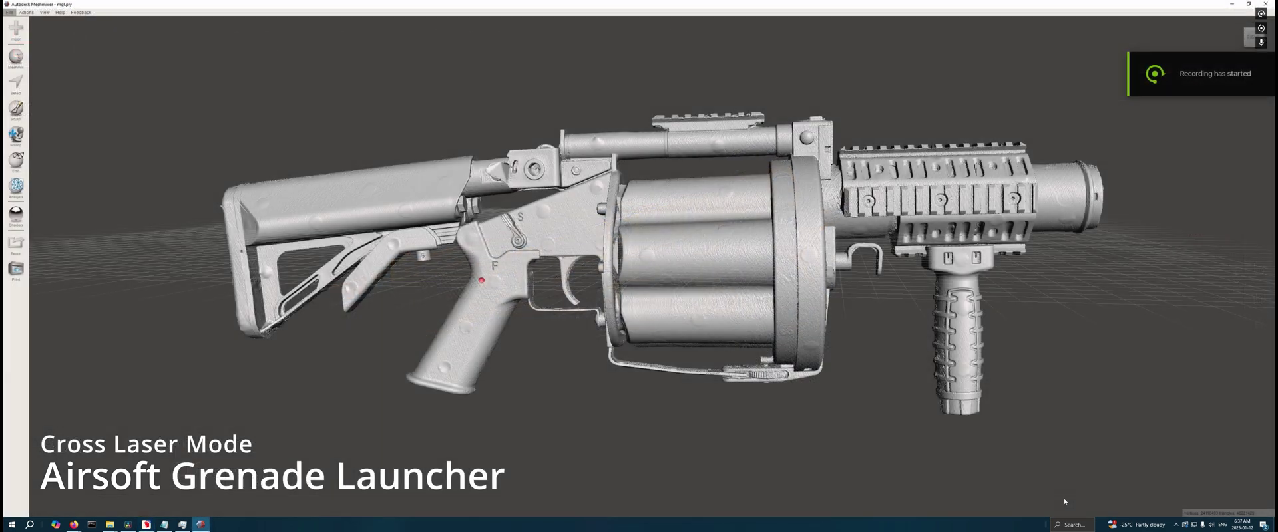
Turn the grenade launcher to its other side, zoom in on the cylinder, then zoom back out
right_drag(1074, 505, 674, 392)
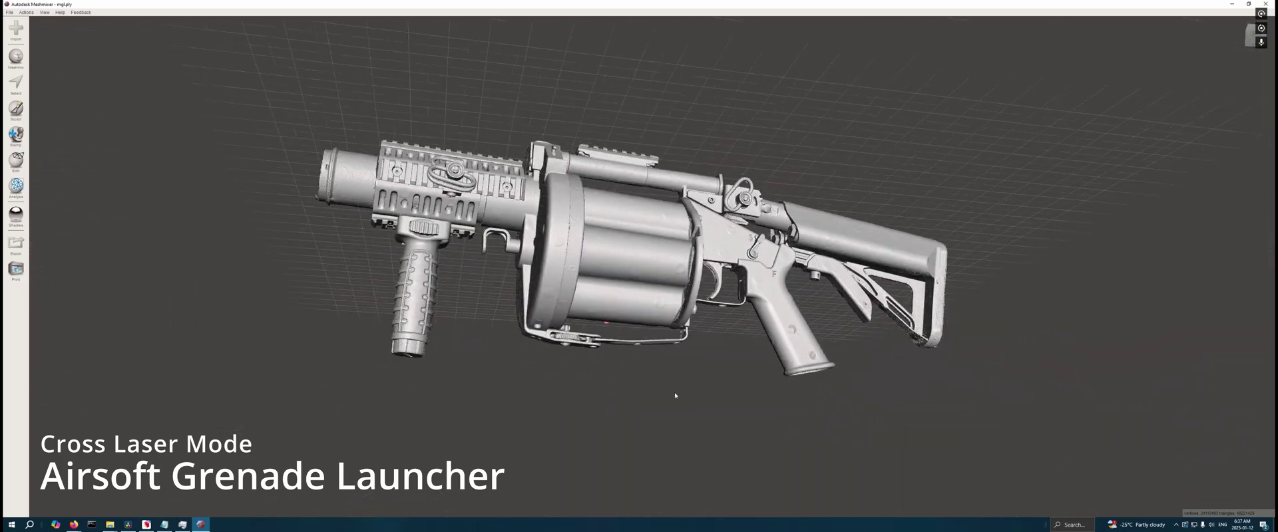
scroll(674, 393, up, 6)
right_drag(592, 417, 805, 493)
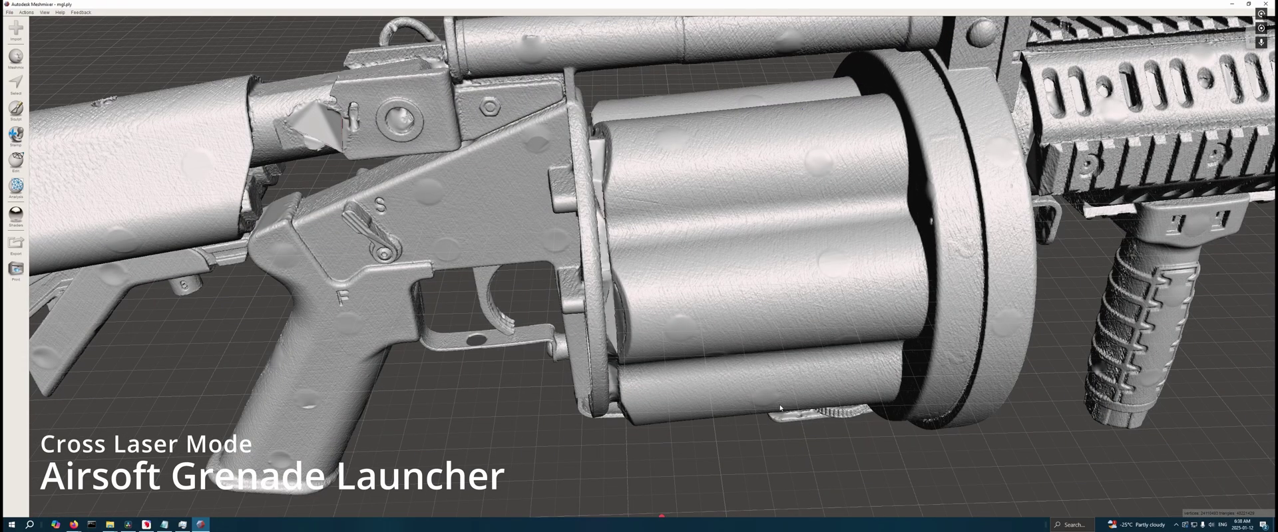
scroll(780, 407, down, 5)
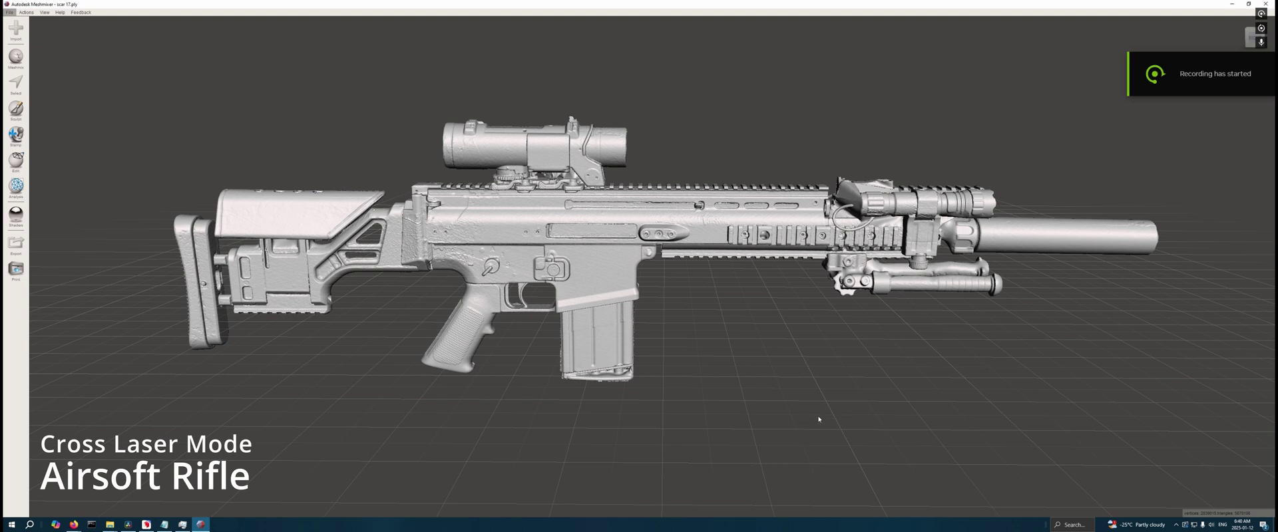
Orbit the airsoft rifle from the muzzle around to both sides, zooming in on the handguard
right_drag(806, 404, 718, 266)
scroll(567, 346, up, 5)
right_drag(859, 310, 797, 282)
scroll(917, 305, up, 3)
right_drag(917, 305, 660, 264)
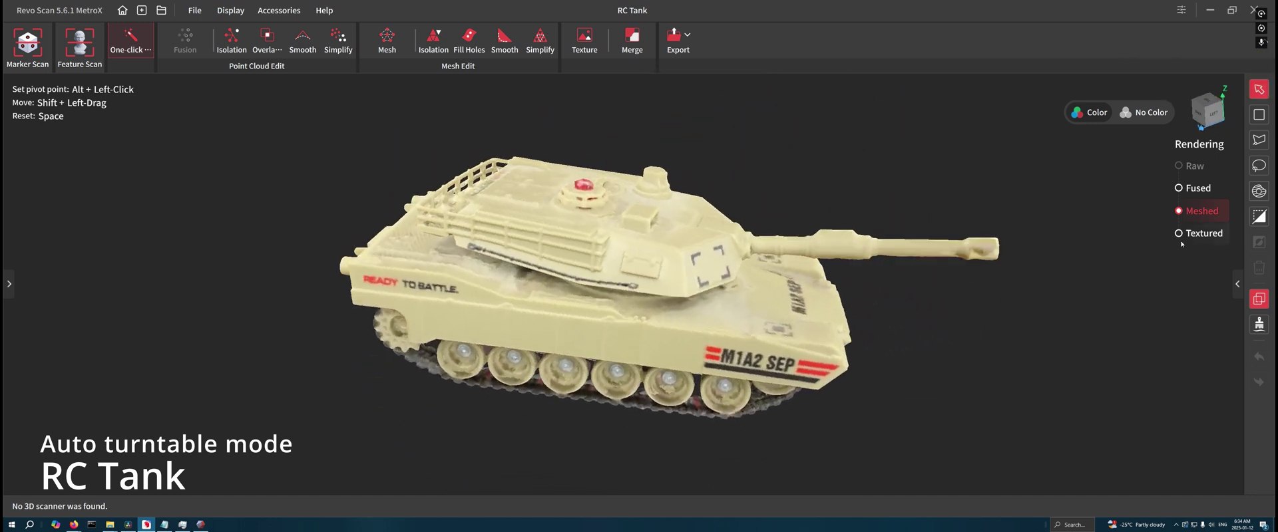
Switch the RC tank scan to Textured rendering to show its colour texture
click(1203, 233)
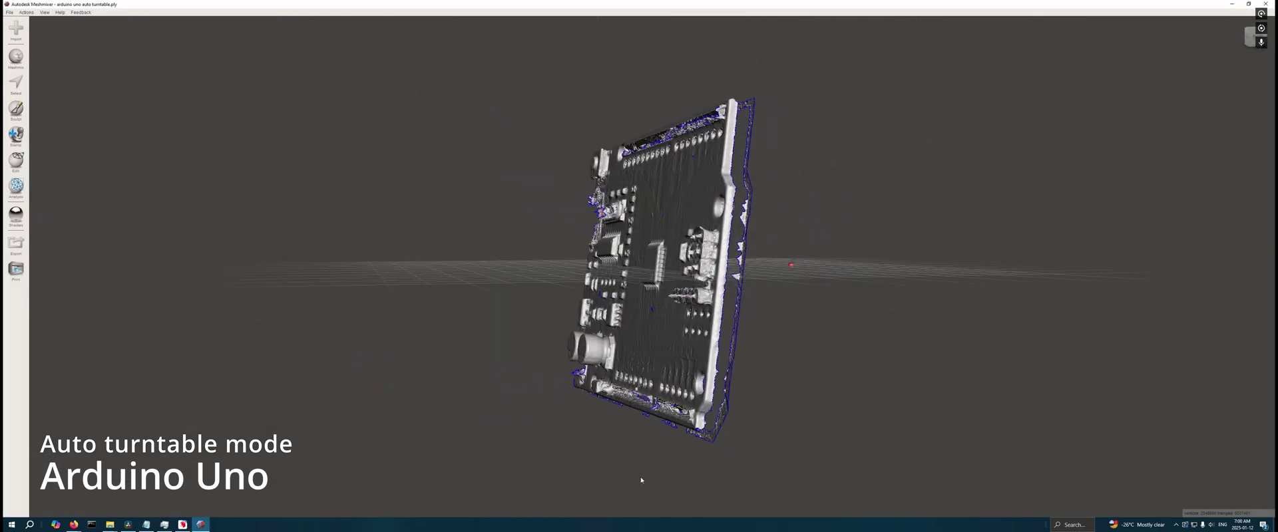
Zoom in closer on the turntable-scanned Arduino Uno board mesh
scroll(699, 482, up, 5)
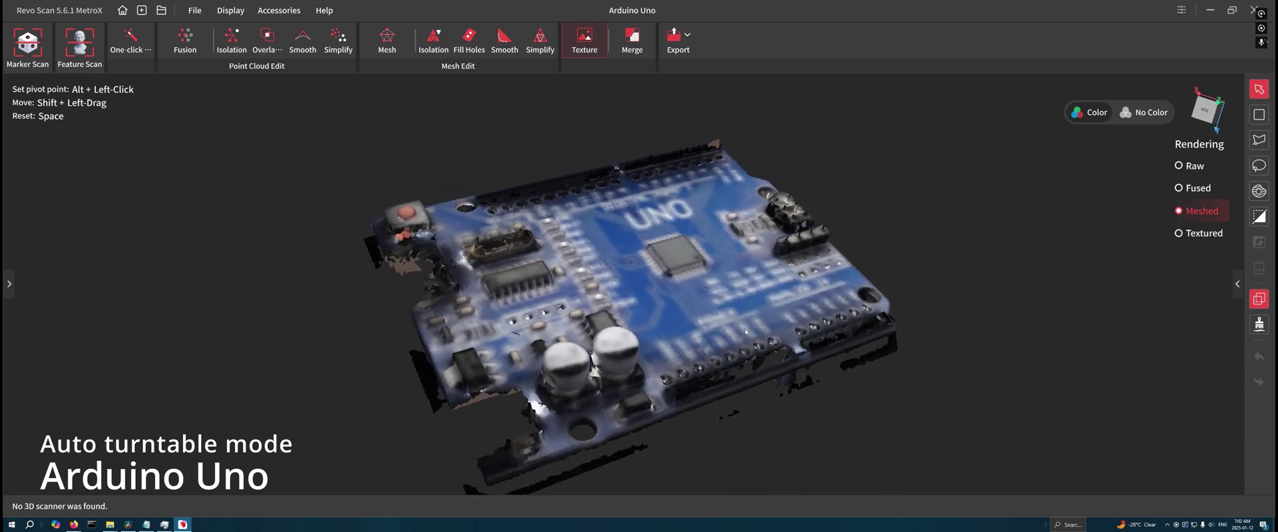
Orbit the Arduino Uno top-down, switch to Textured rendering, then tilt back to perspective
drag(745, 331, 663, 324)
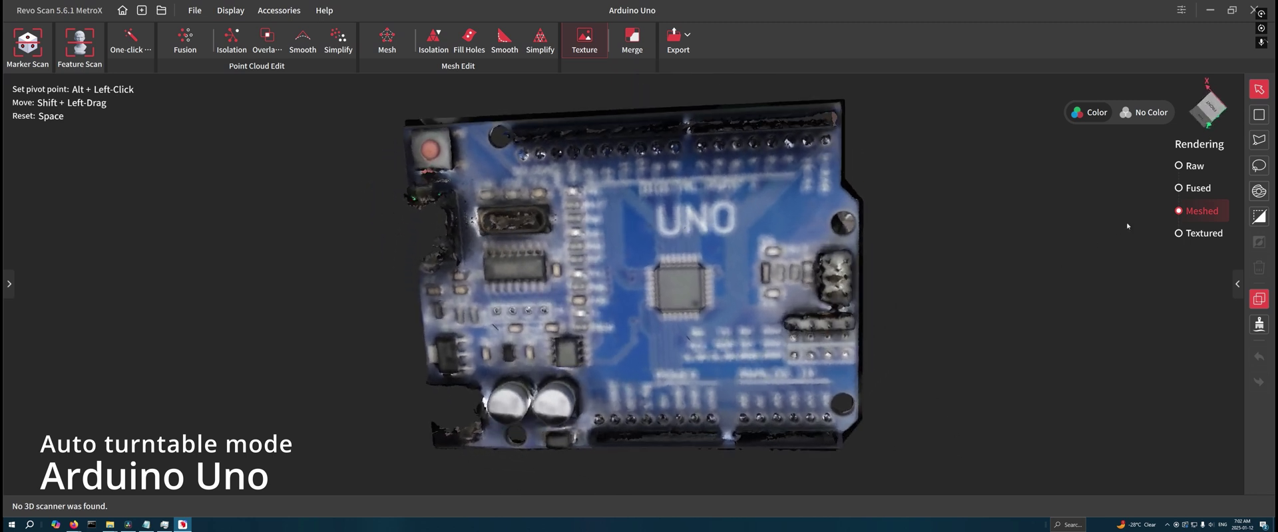
click(1180, 243)
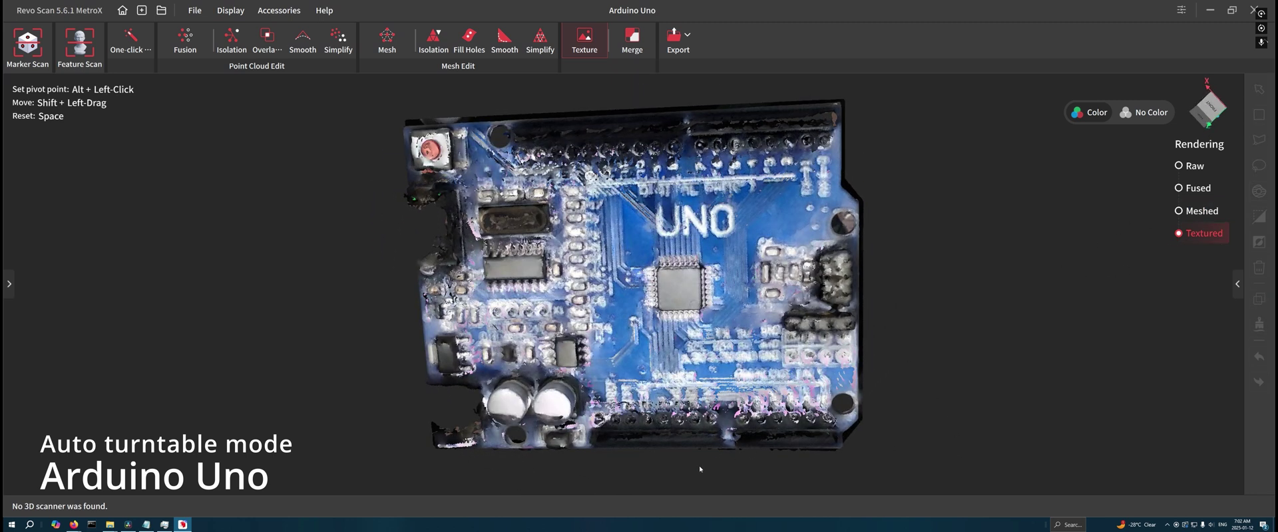
drag(700, 469, 608, 341)
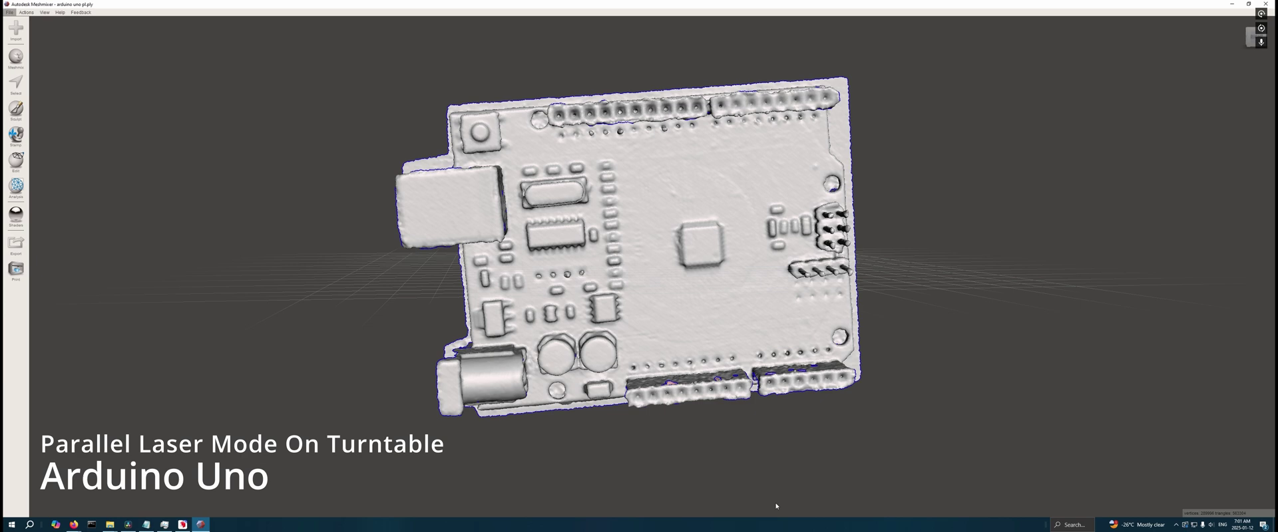
Orbit and zoom the parallel-laser Arduino mesh through tilted, face-on, oblique and side views
right_drag(775, 506, 731, 472)
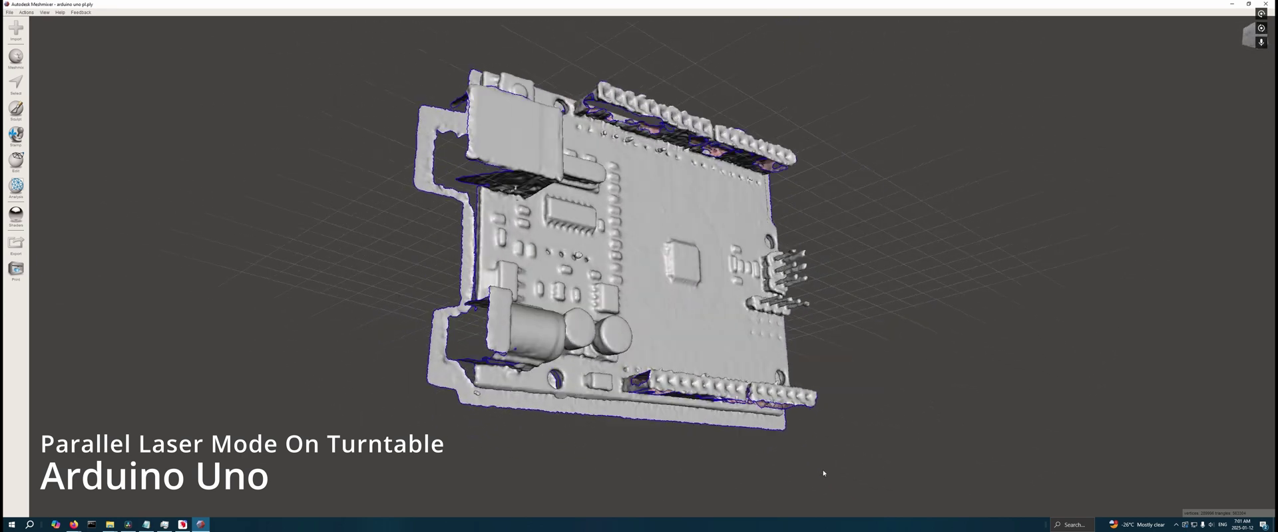
right_drag(820, 495, 767, 504)
scroll(767, 503, up, 5)
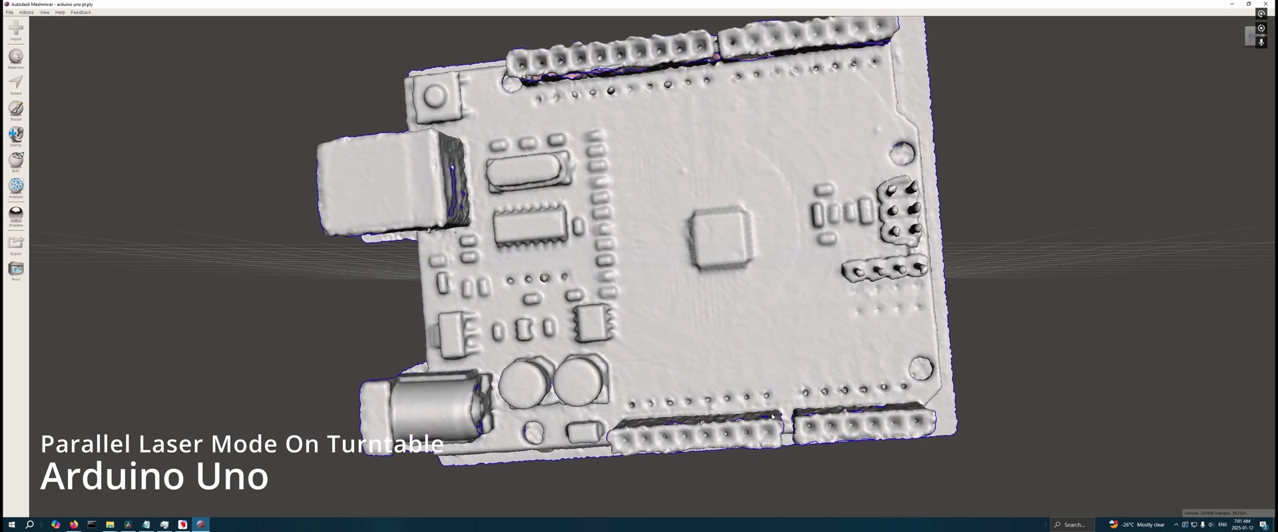
right_drag(829, 412, 803, 245)
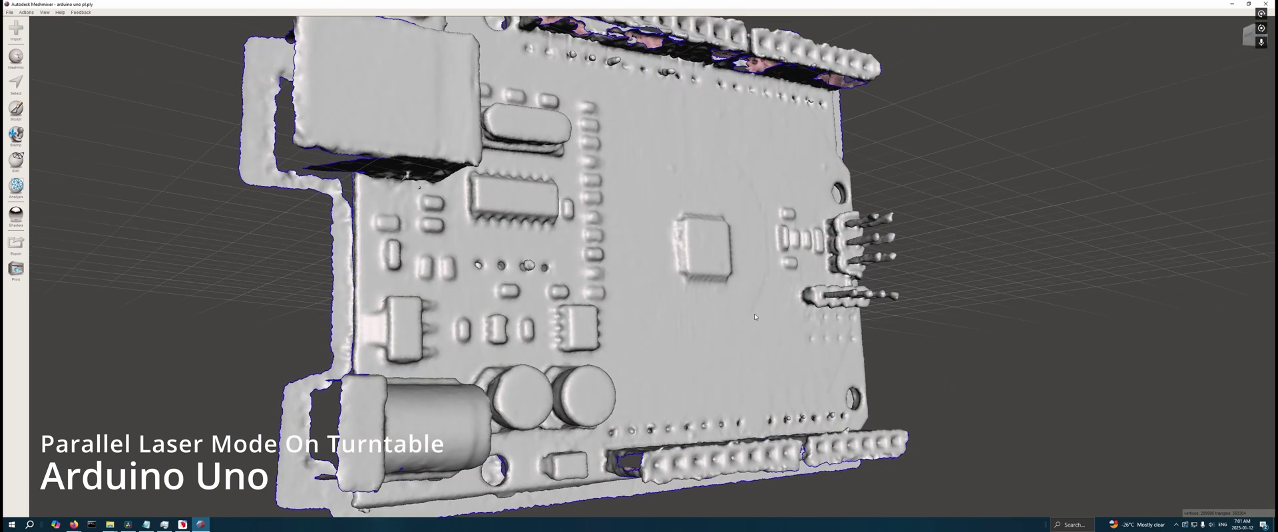
right_drag(945, 362, 844, 412)
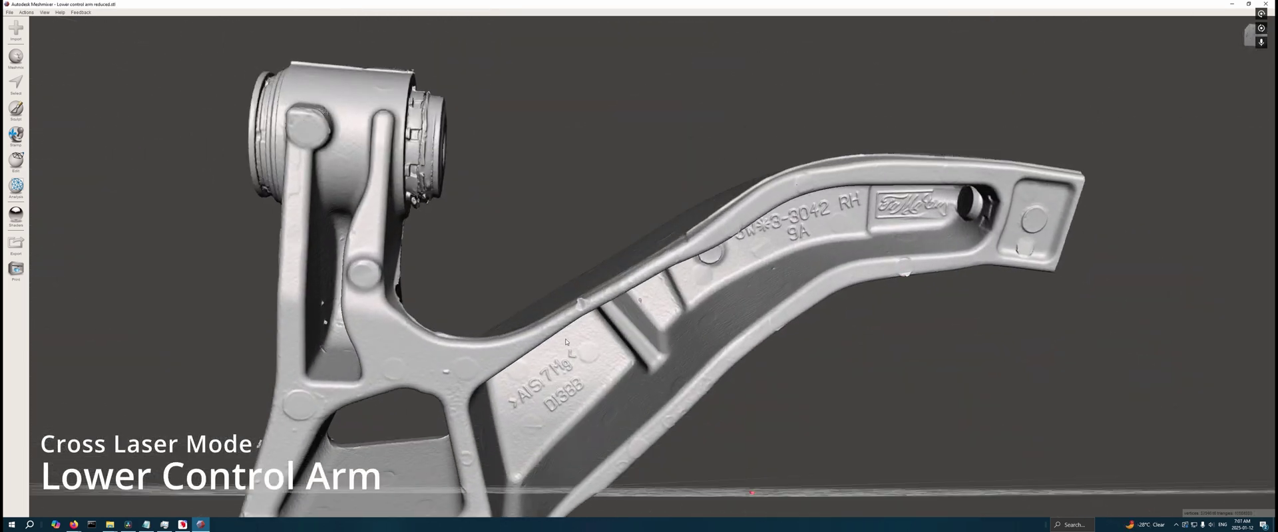
Pull back to view the whole lower control arm, then orbit close to its opening
scroll(630, 311, up, 3)
right_drag(630, 311, 745, 265)
scroll(489, 242, down, 5)
scroll(435, 303, up, 2)
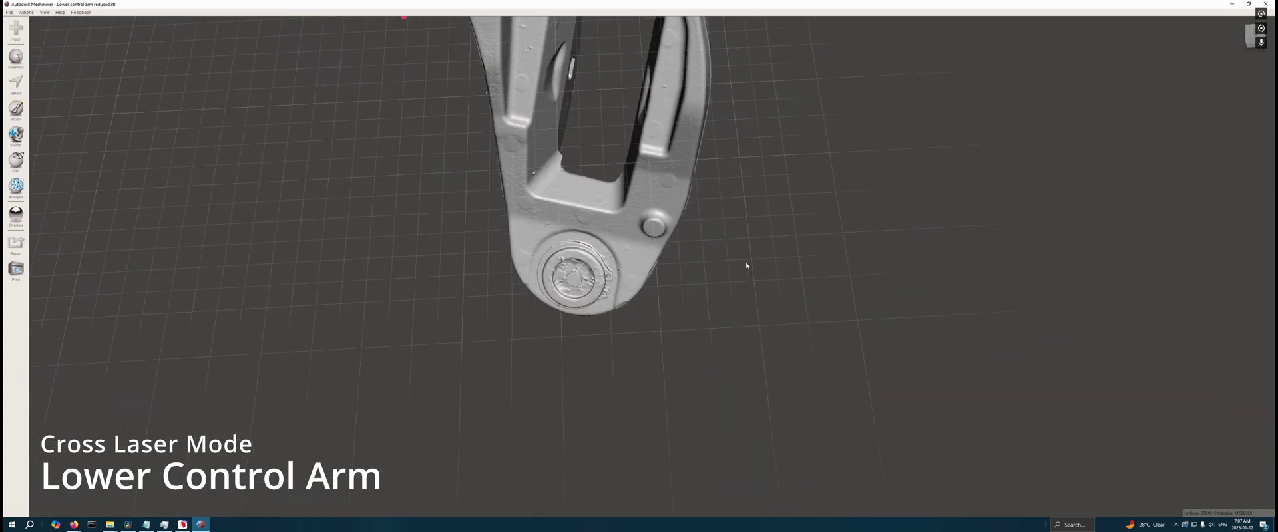
right_drag(744, 232, 694, 340)
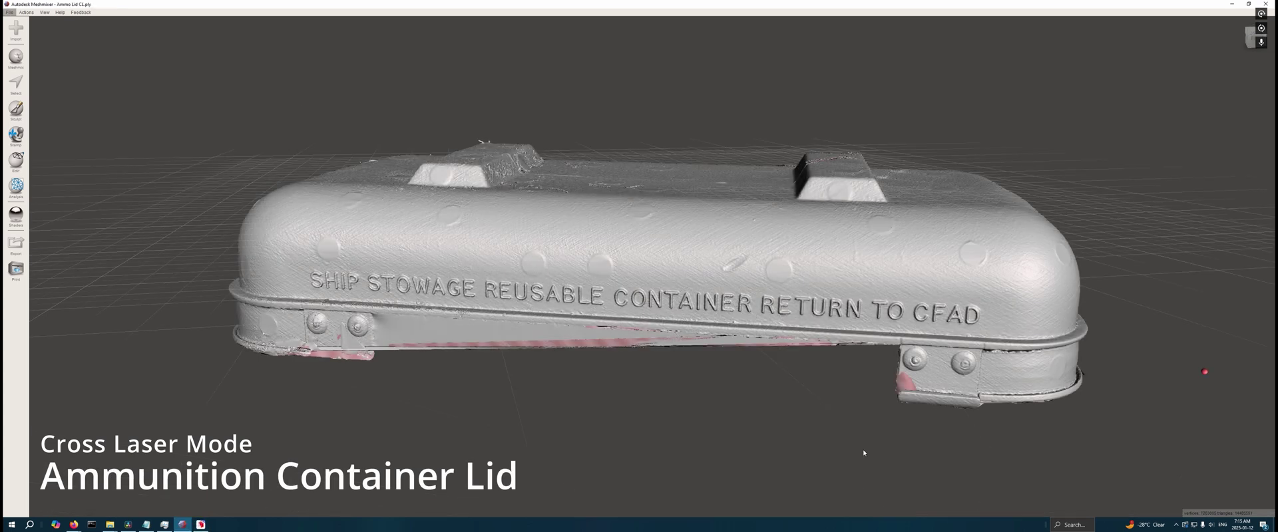
Orbit and zoom the ammo lid to look down into its button recess
right_drag(899, 477, 911, 372)
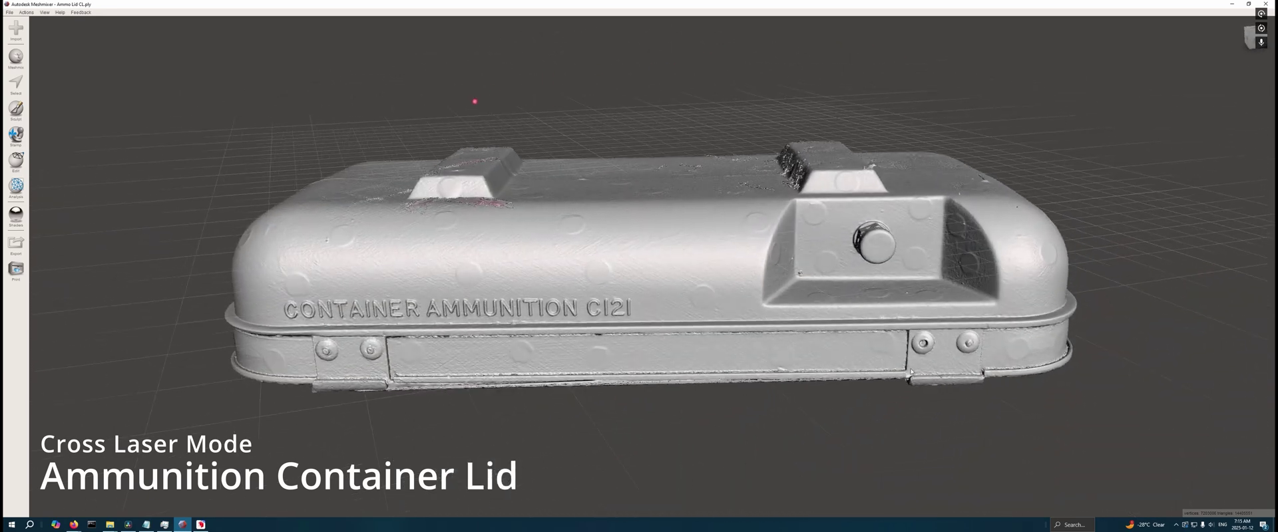
scroll(1033, 285, up, 3)
right_drag(1034, 285, 712, 278)
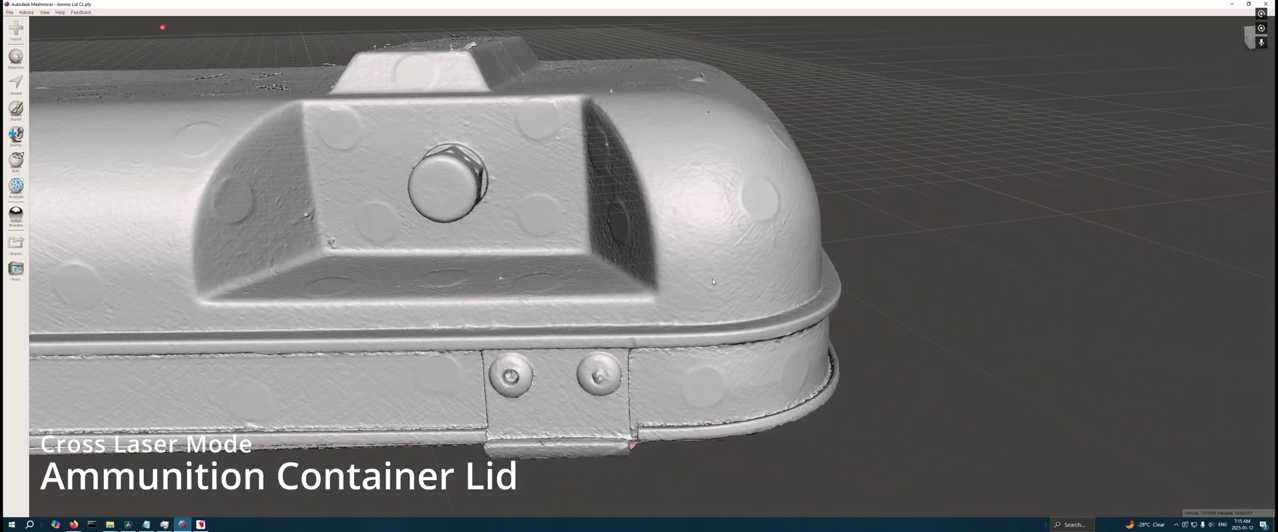
right_drag(700, 320, 704, 348)
scroll(577, 385, down, 2)
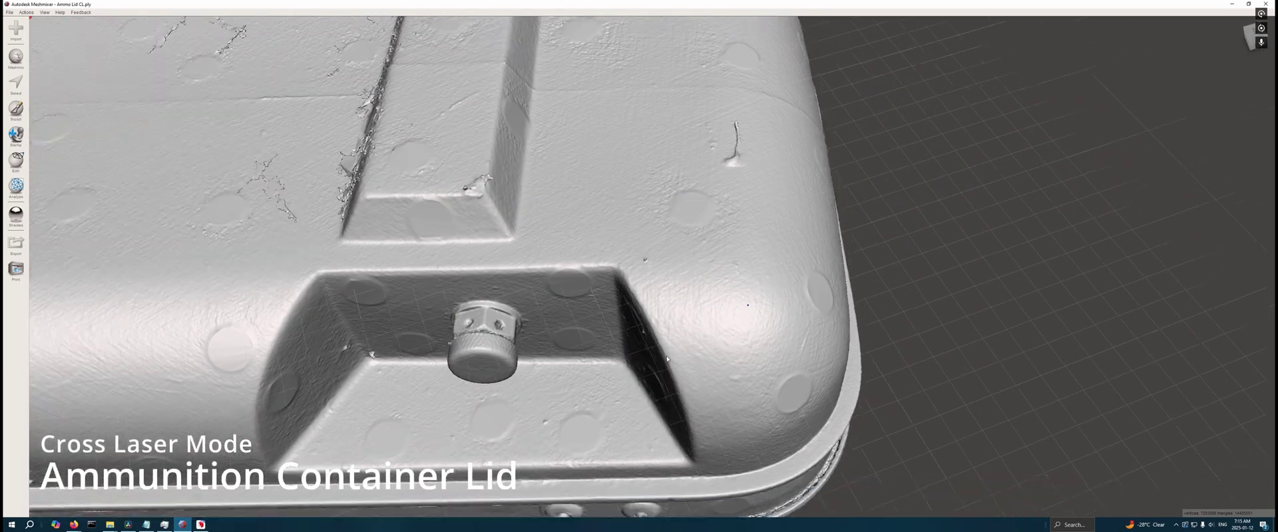
Orbit low along the lid's rim and zoom in on the CONTAINER AMMUNITION lettering
right_drag(577, 385, 605, 347)
scroll(605, 348, up, 3)
scroll(604, 350, up, 2)
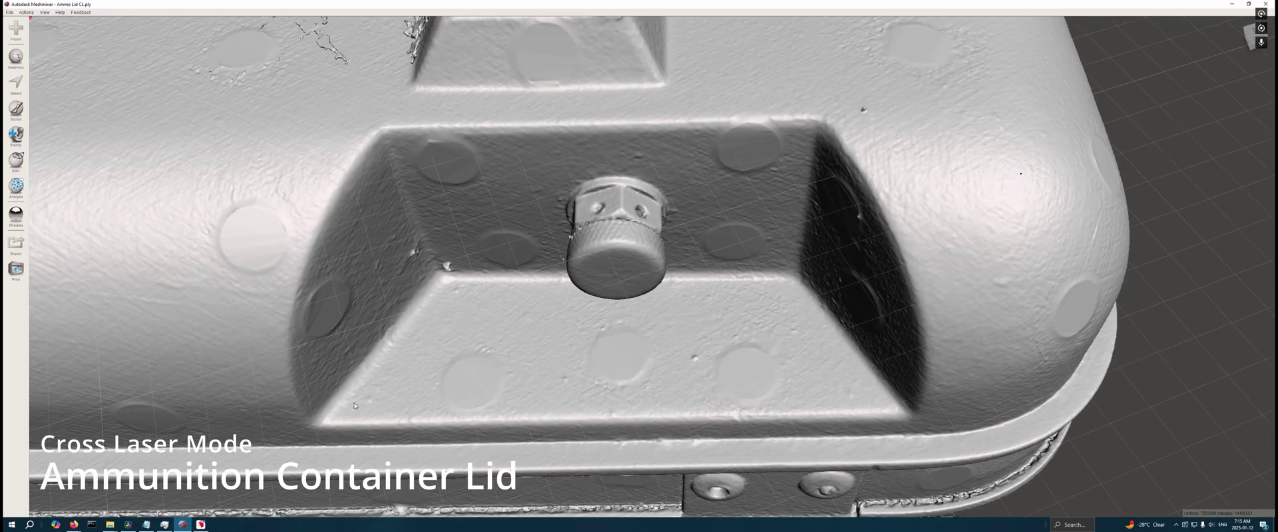
right_drag(130, 494, 596, 364)
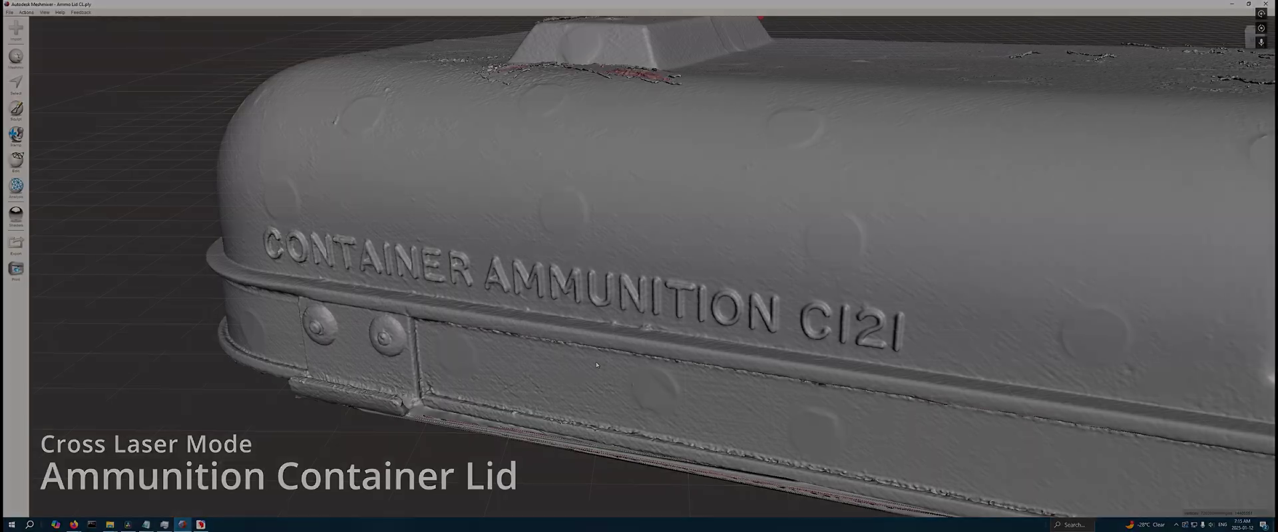